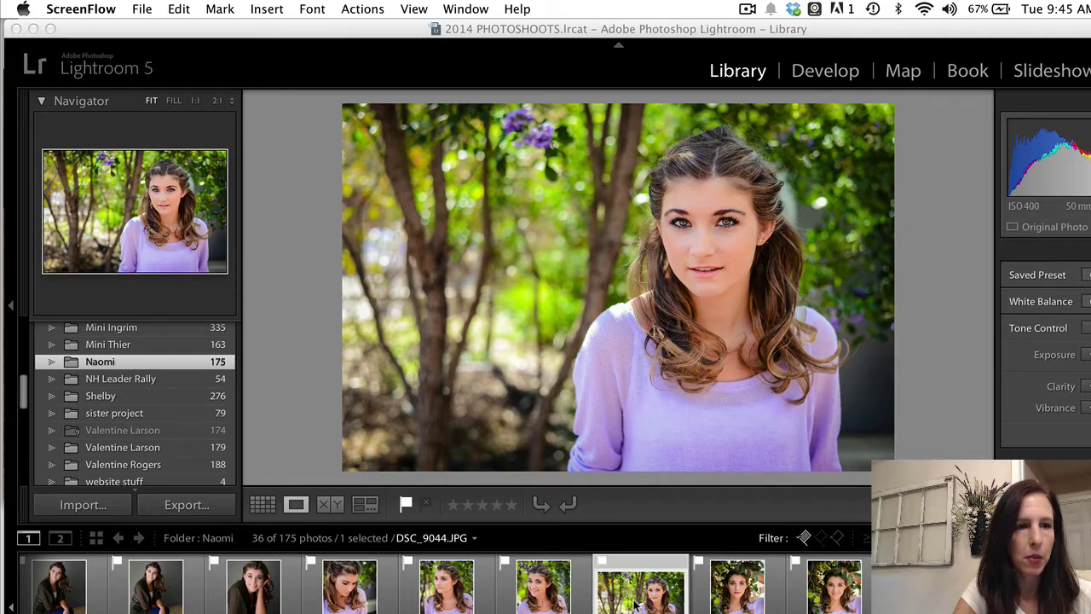
Open the Watermark Editor for the selected portrait and load logo white.png as the graphic watermark.
click(630, 598)
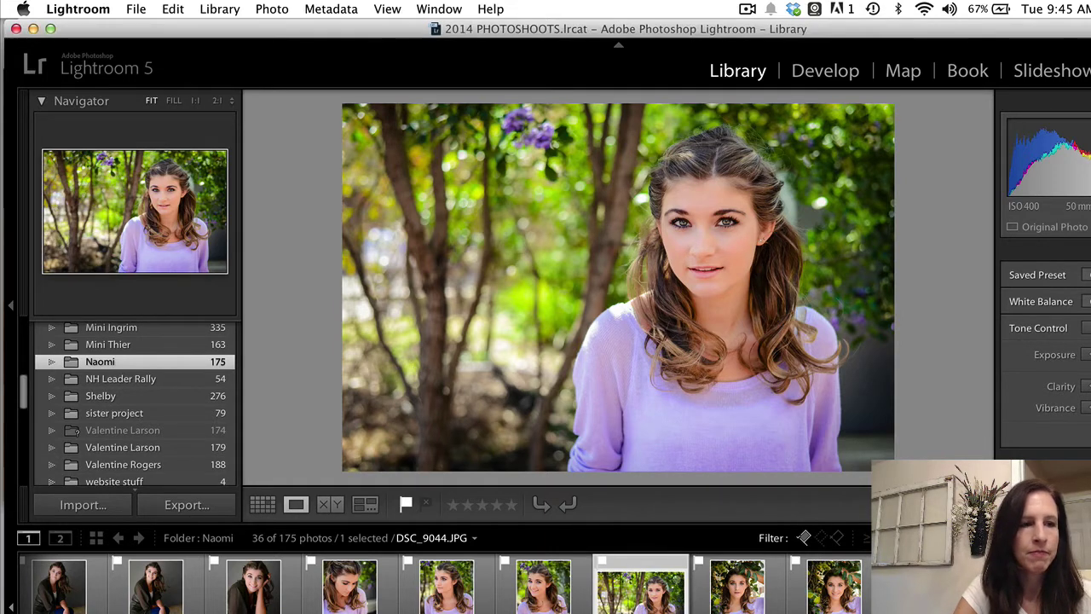
click(94, 12)
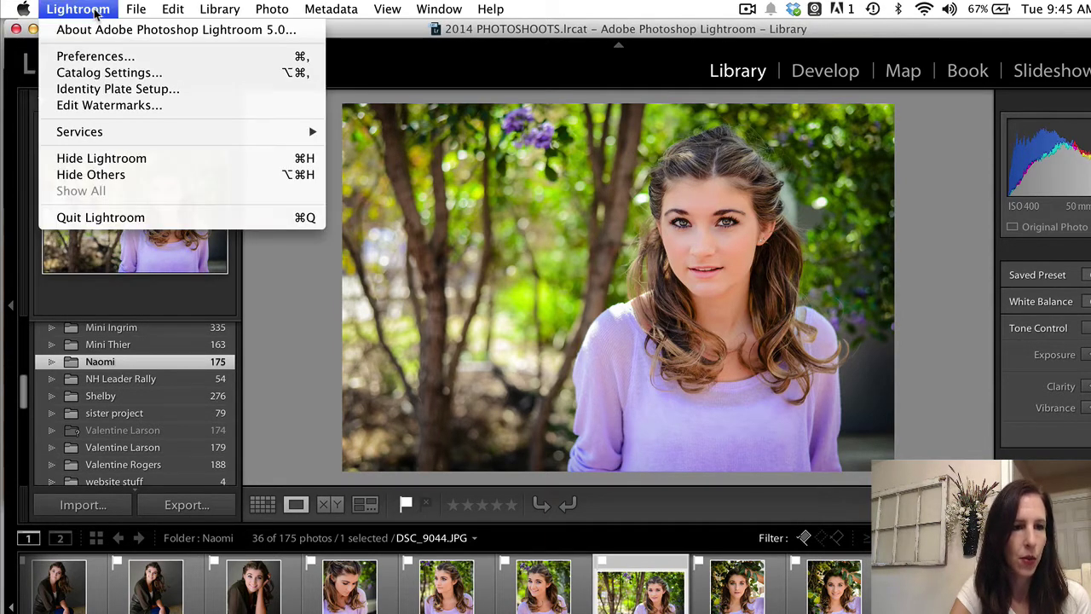
click(109, 106)
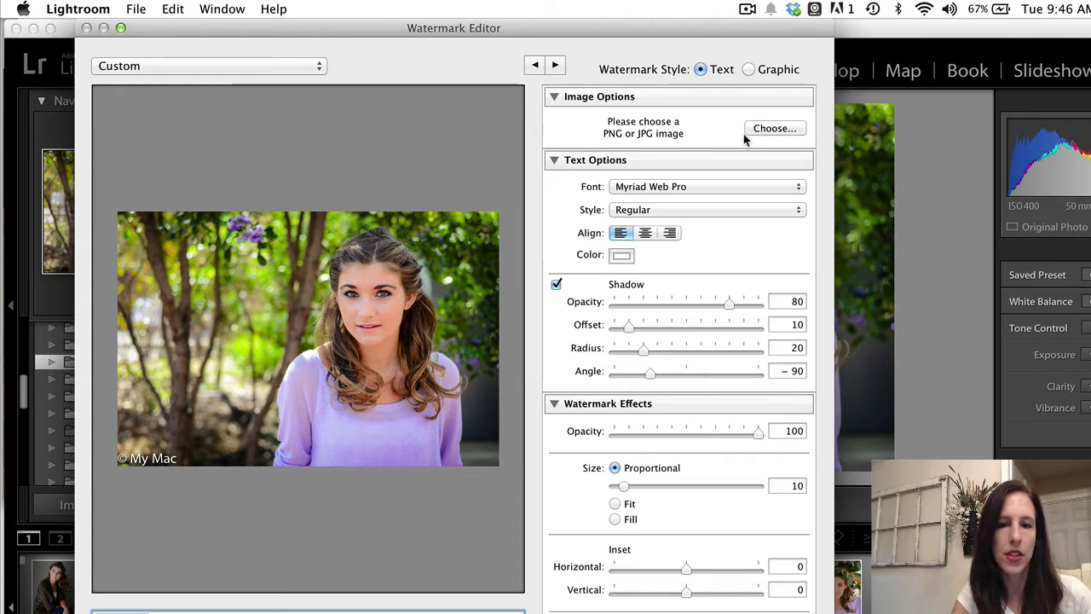
click(775, 128)
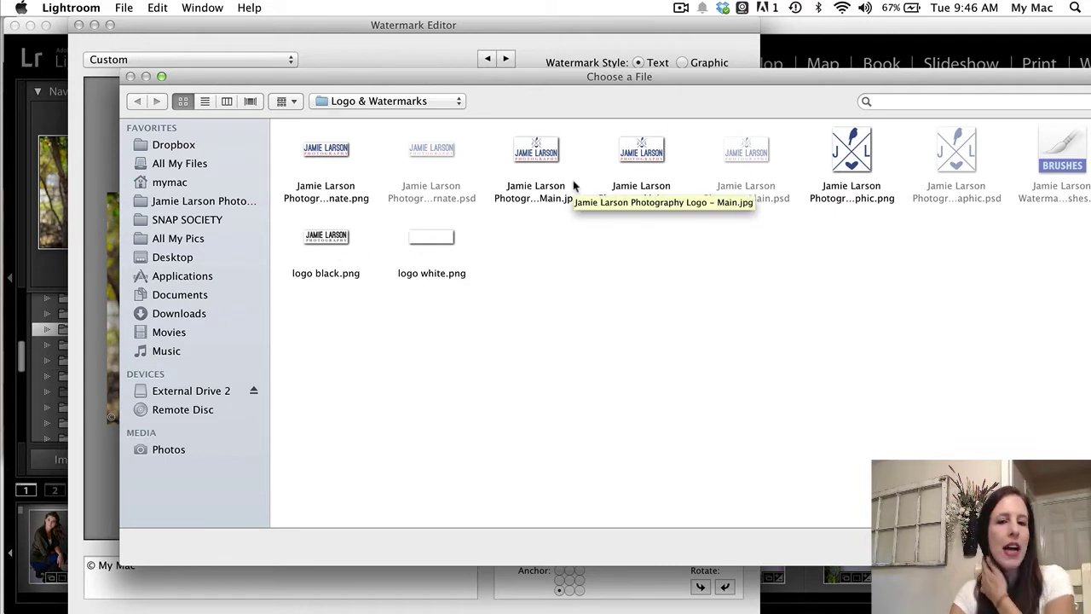
click(437, 237)
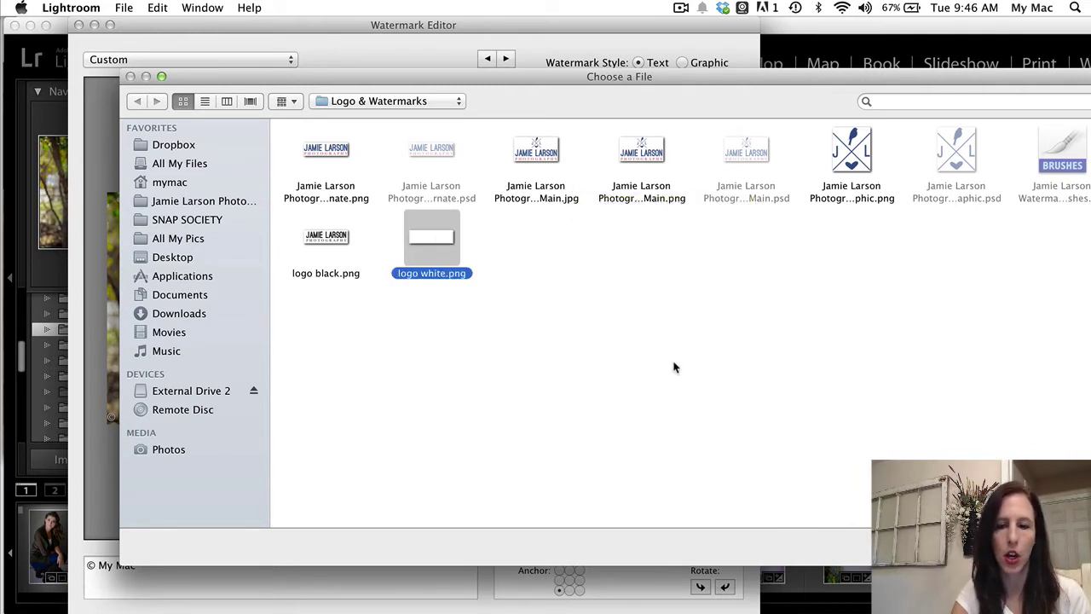
key(Return)
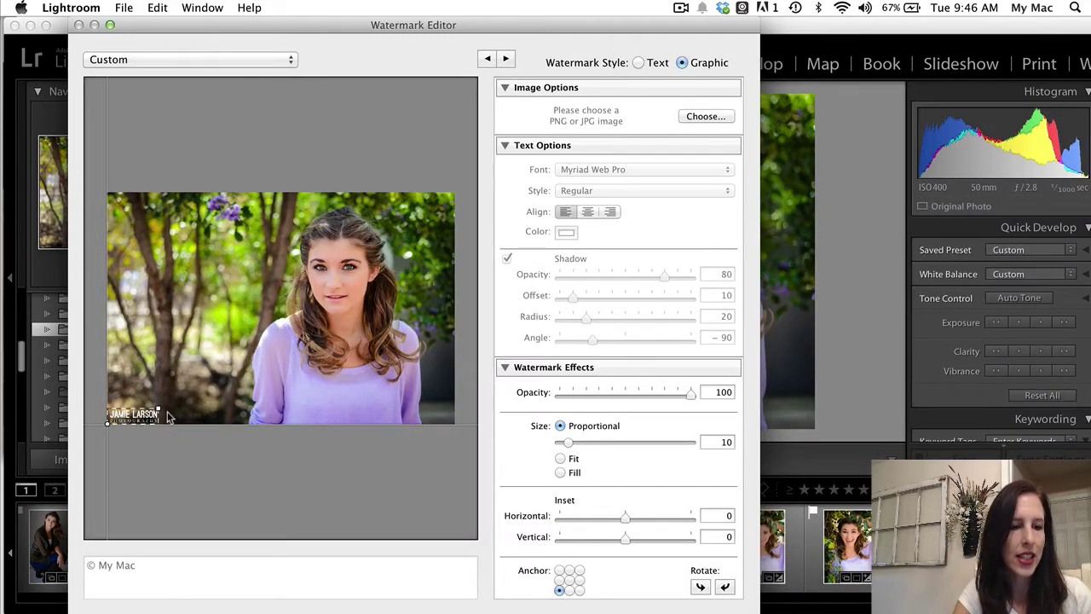
Set the logo watermark's proportional size to 21 and its opacity to 100.
mouse_move(145, 426)
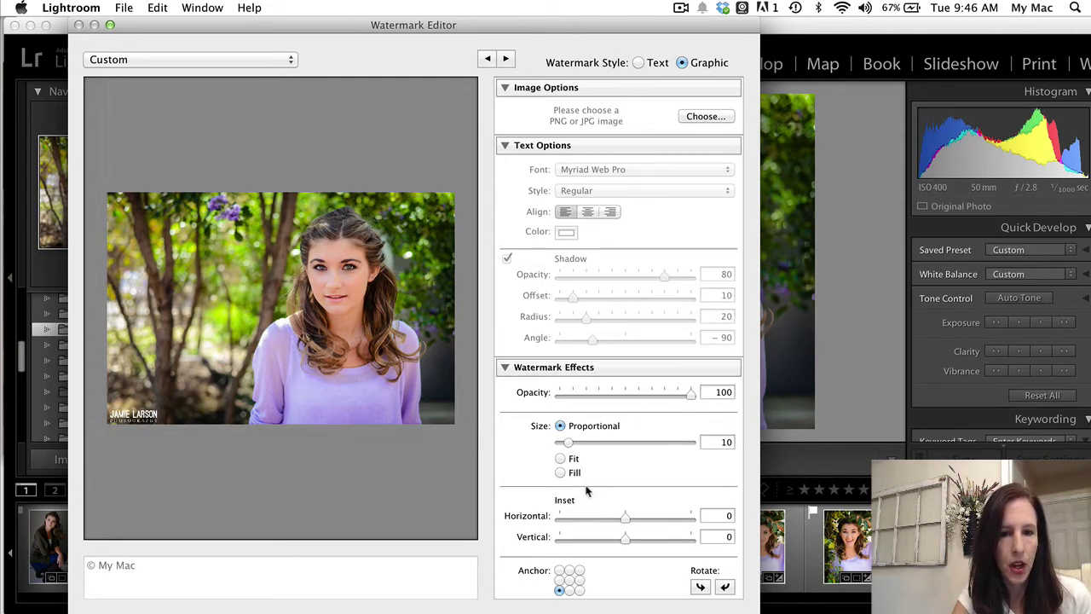
scroll(628, 167, down, 2)
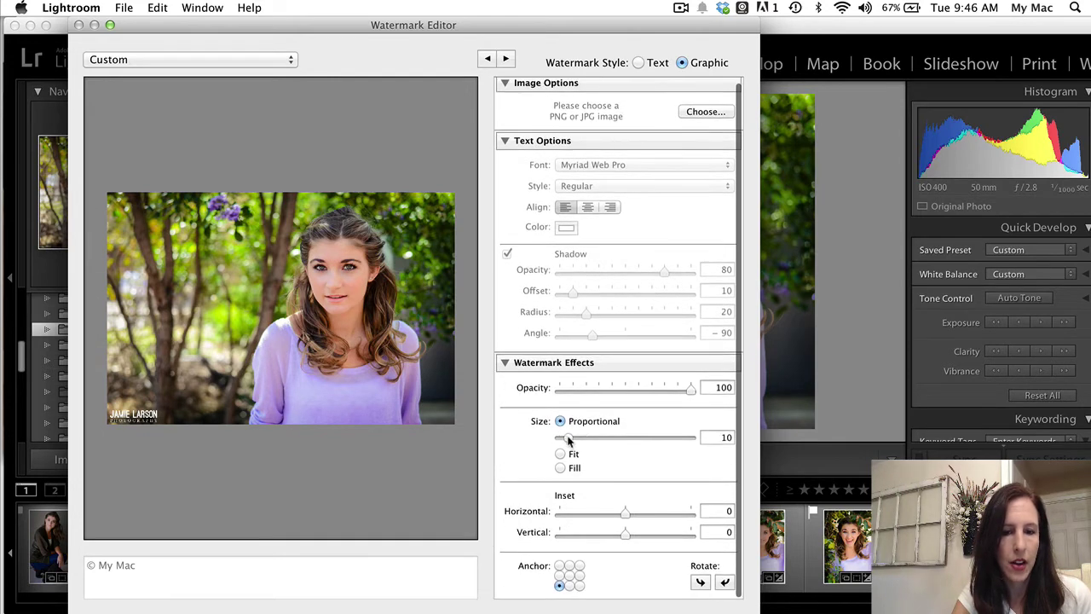
drag(570, 441, 579, 441)
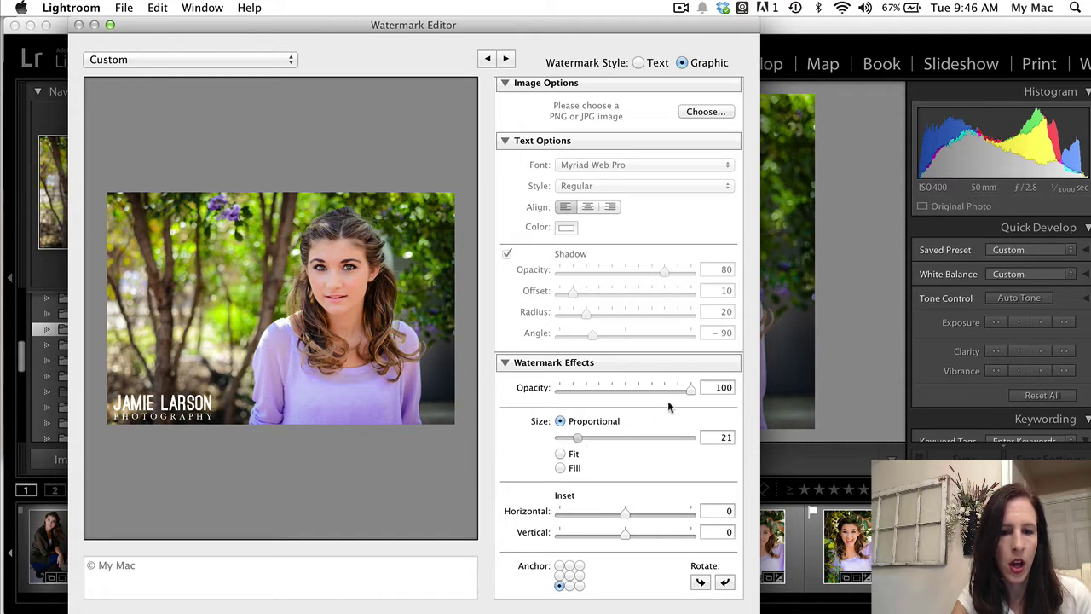
mouse_move(691, 394)
mouse_down()
mouse_move(662, 394)
mouse_move(691, 391)
mouse_up()
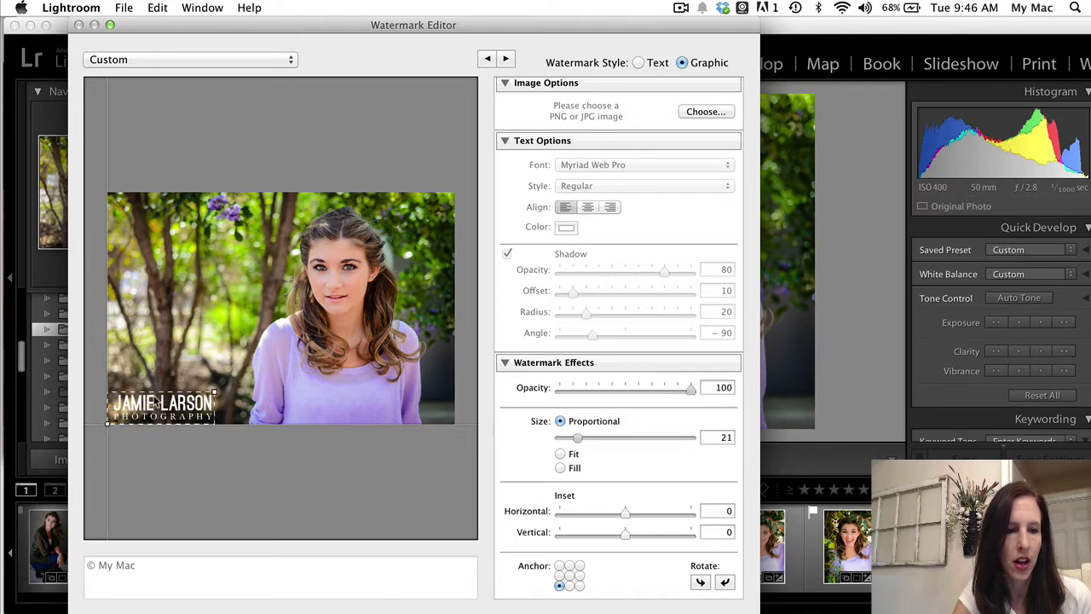
Try the center, top, side and bottom-right anchors for the watermark, and return it to the bottom-left anchor.
click(569, 576)
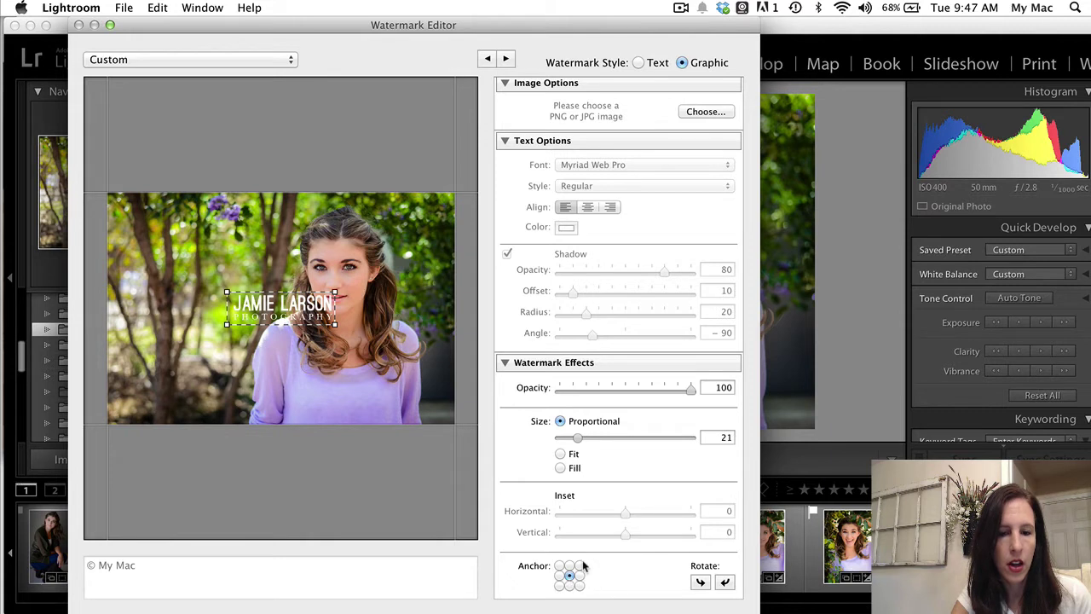
click(579, 565)
click(568, 567)
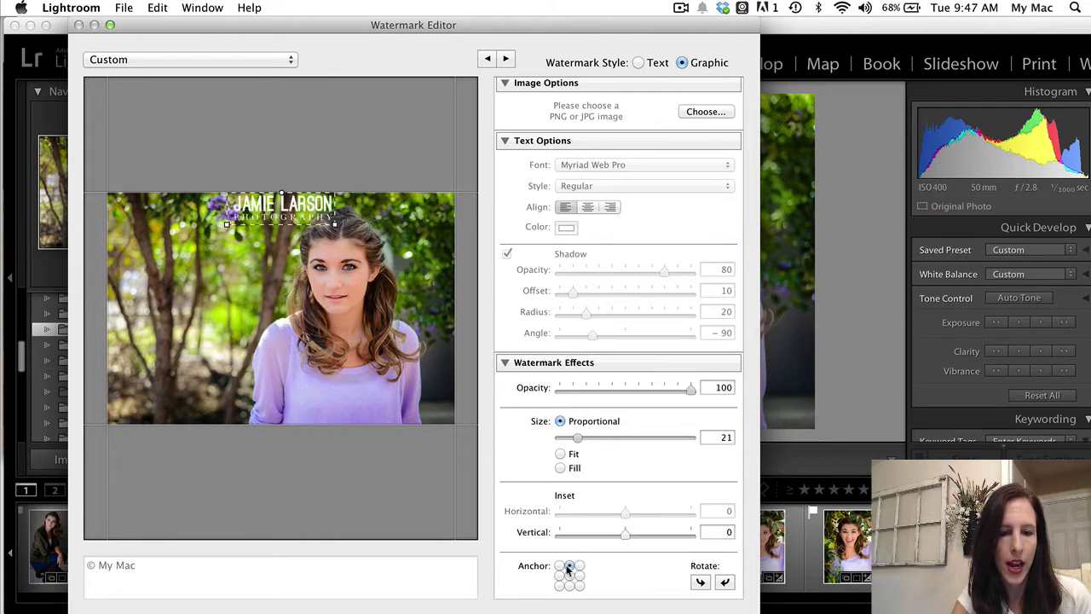
click(559, 567)
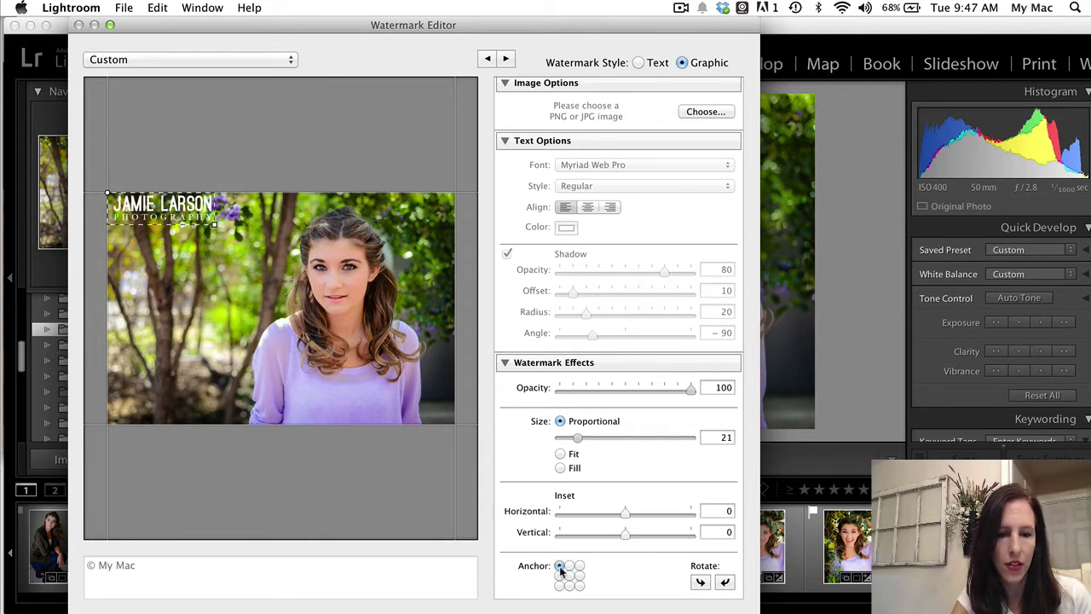
click(559, 586)
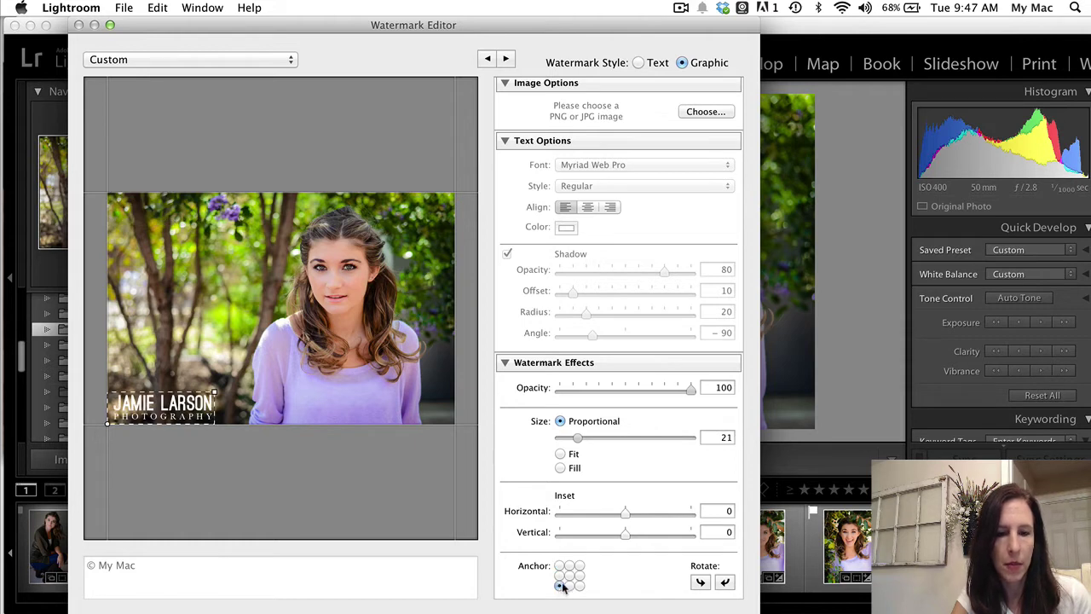
click(559, 575)
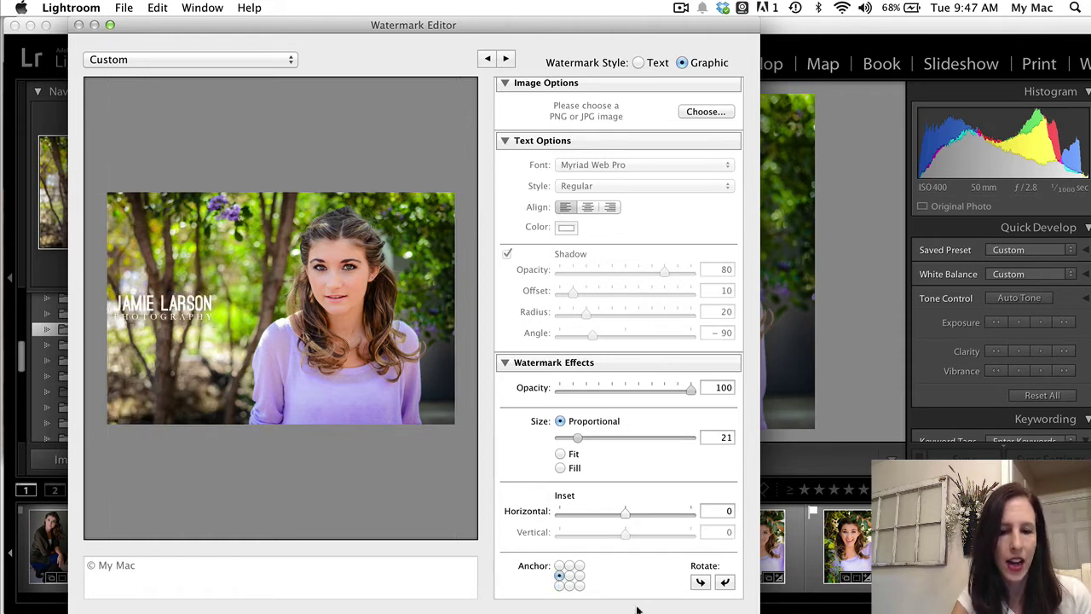
click(580, 576)
click(580, 585)
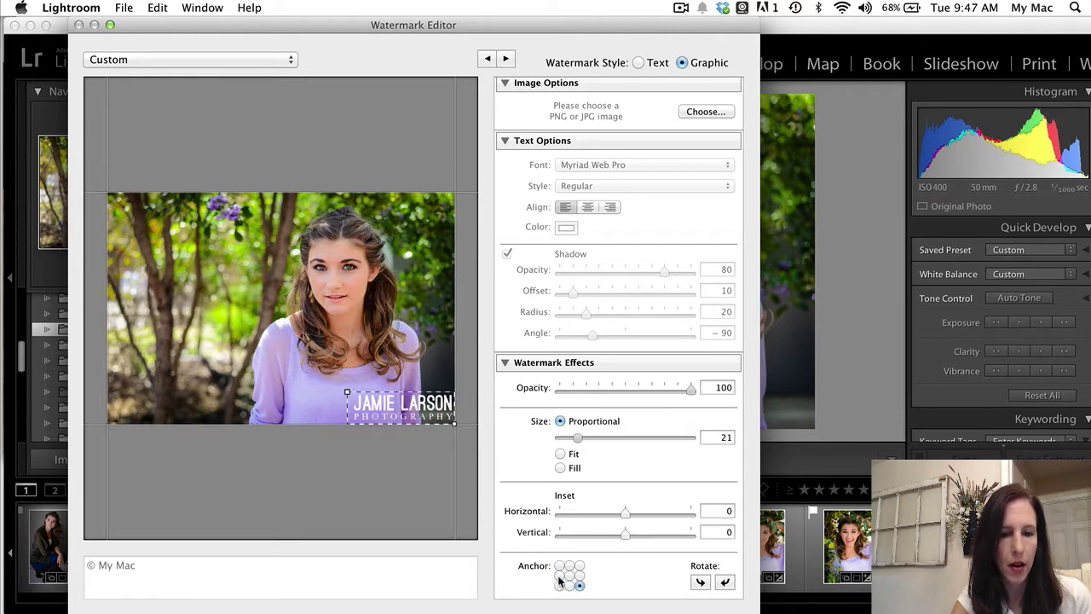
click(559, 585)
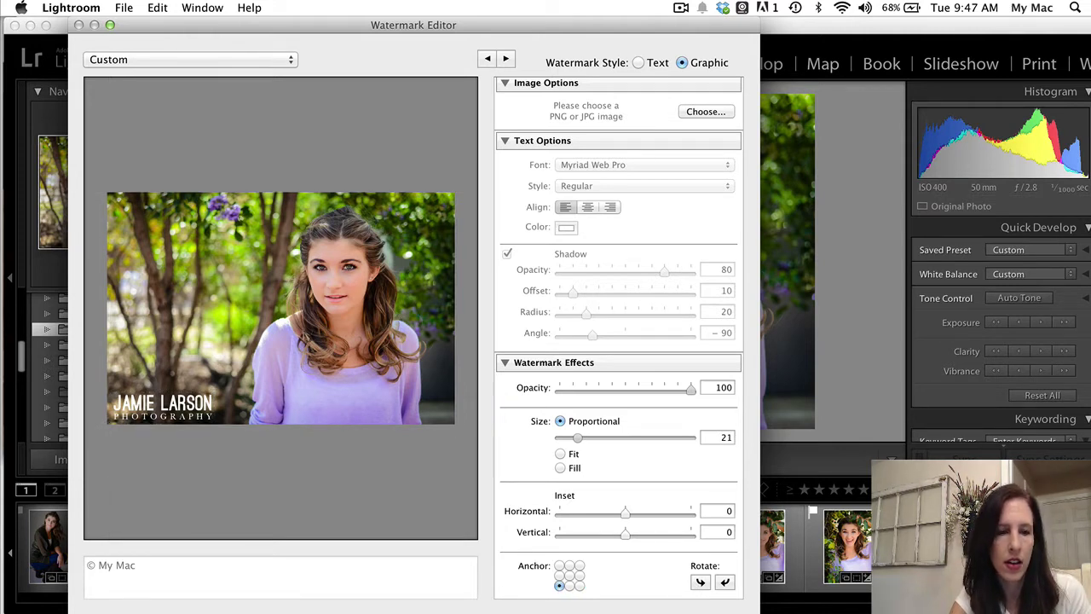
Save the watermark settings as a new preset named "Lft btm wht".
click(718, 613)
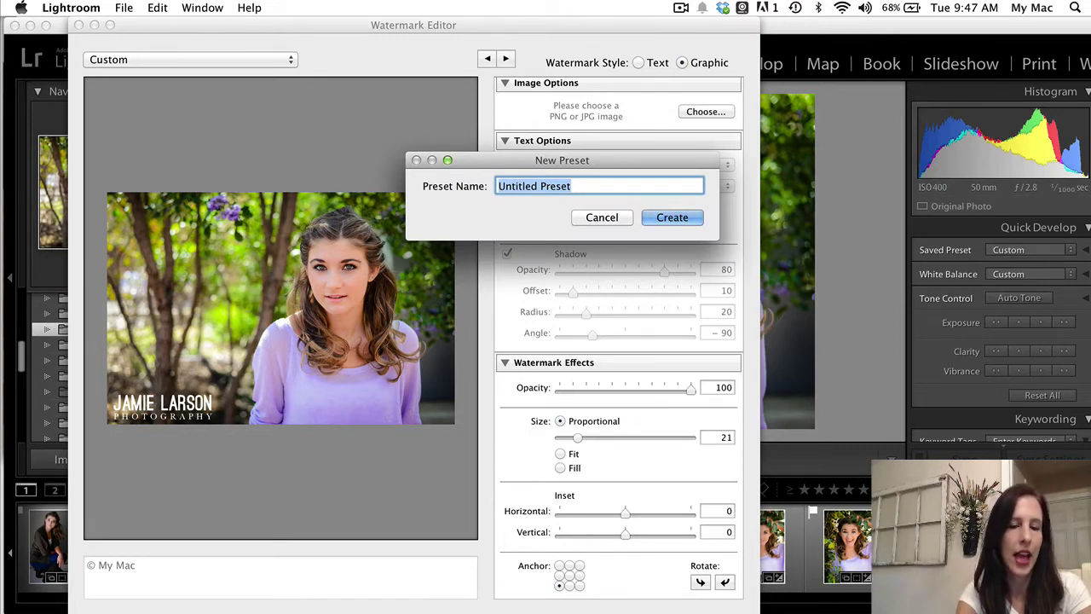
text(Lft bt)
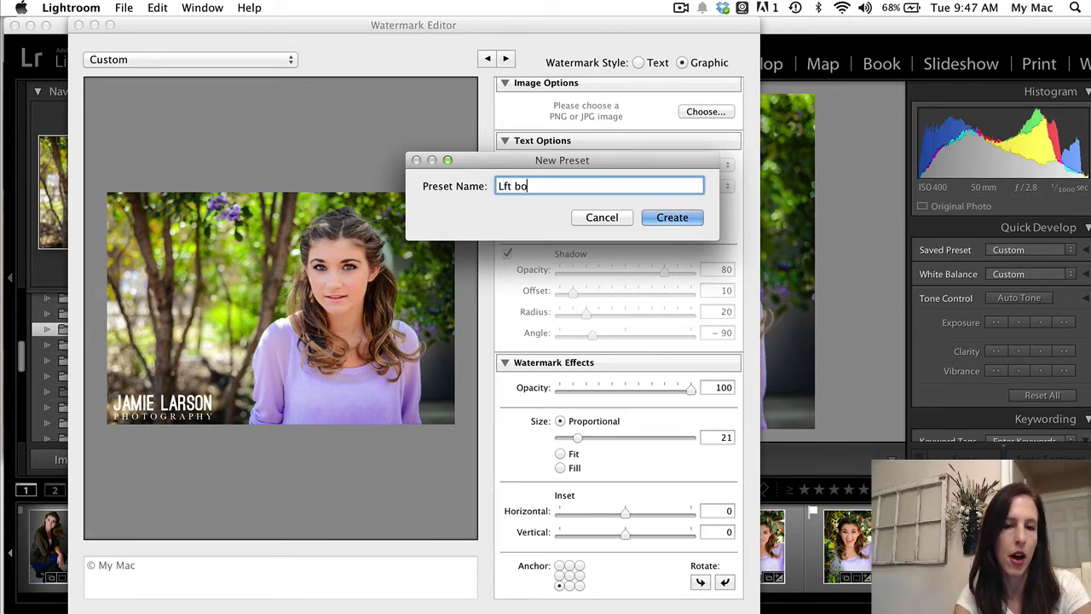
text(m)
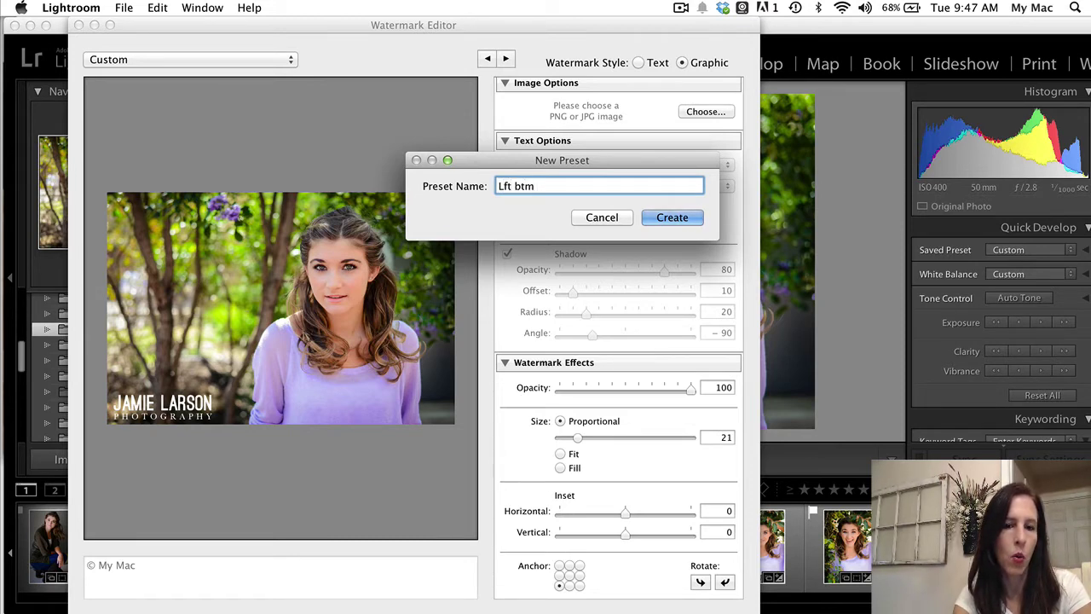
text( wht)
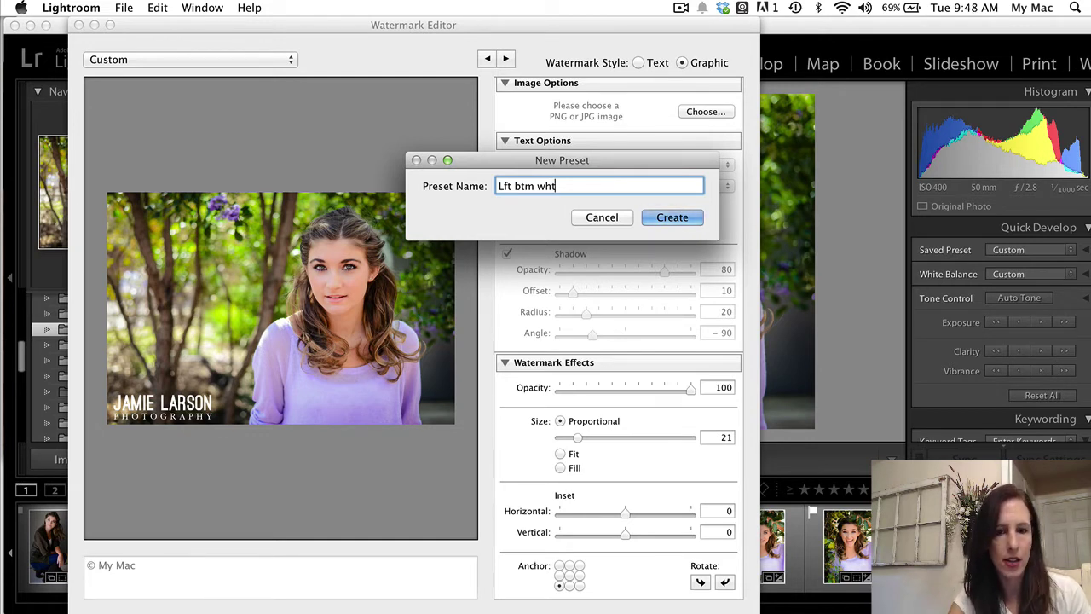
click(675, 217)
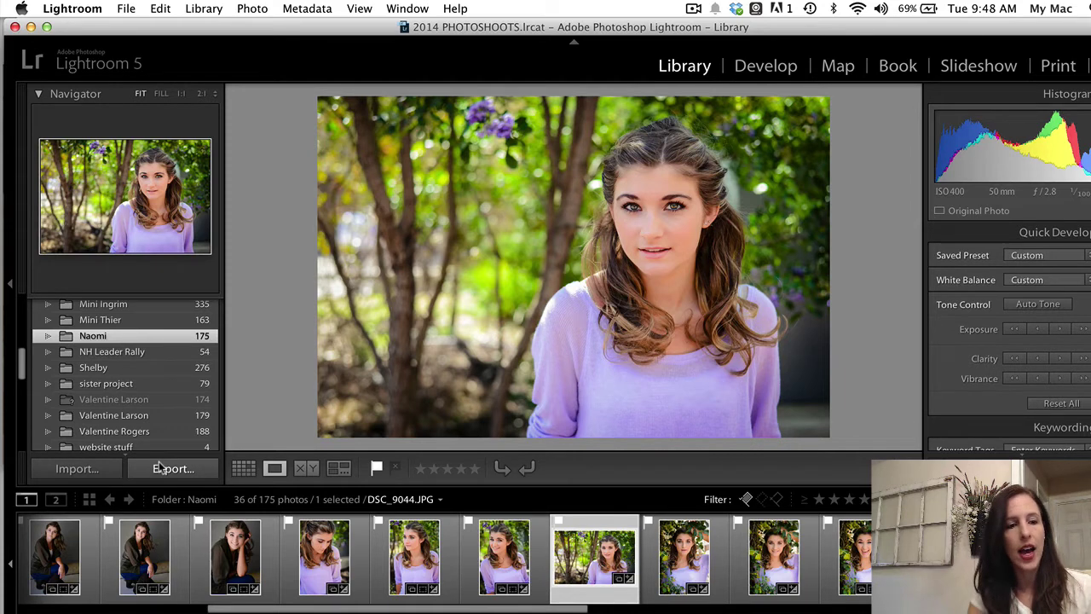
Open the export settings for the selected portrait and enable watermarking with the "Lft btm wht" preset.
click(159, 468)
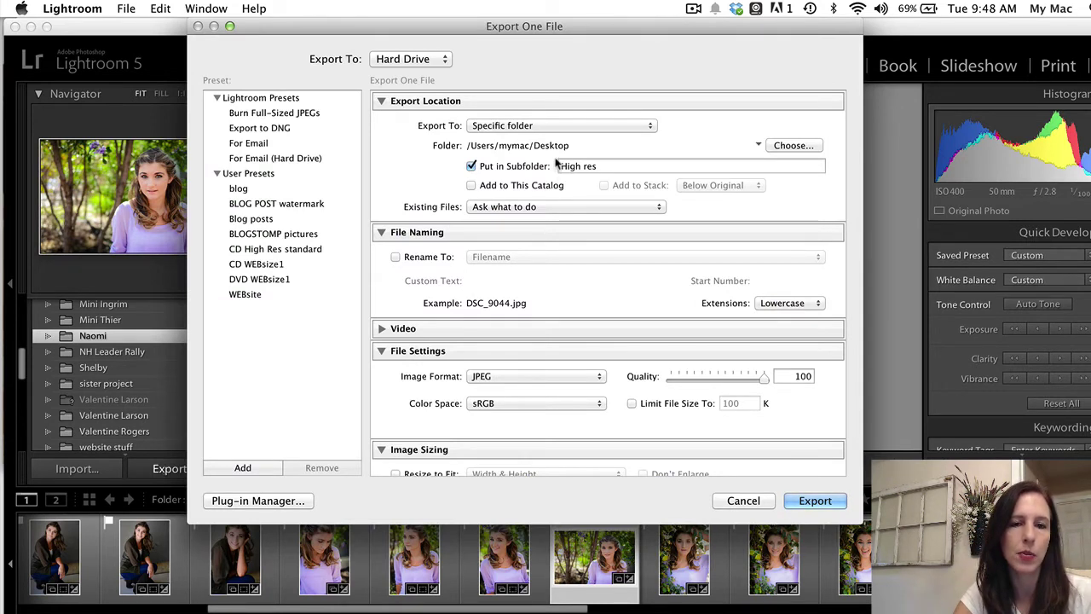
scroll(612, 313, down, 5)
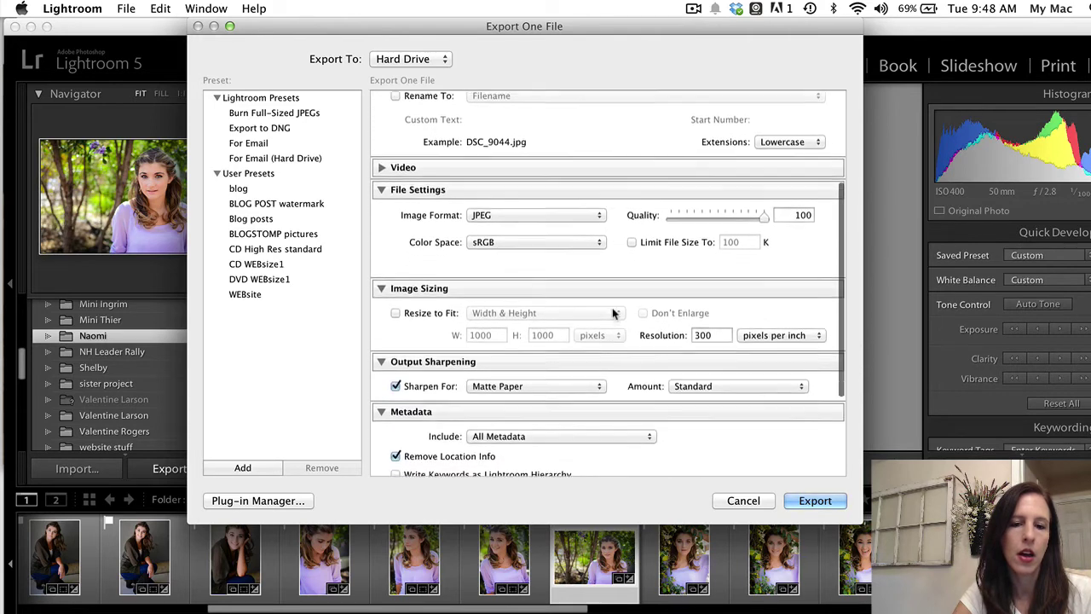
scroll(612, 313, down, 4)
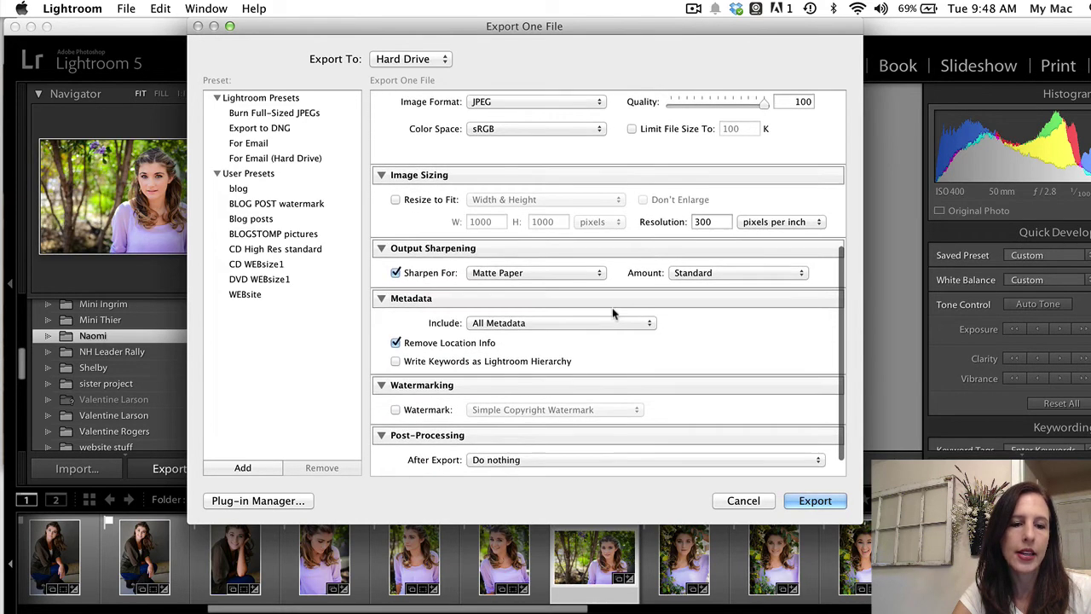
scroll(612, 308, down, 1)
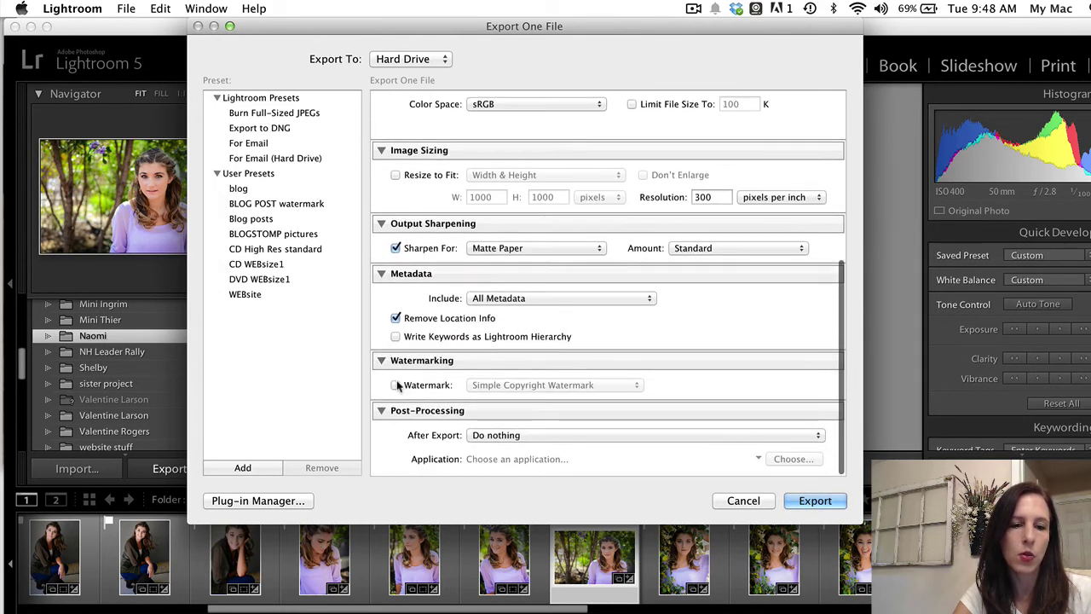
click(397, 385)
click(545, 386)
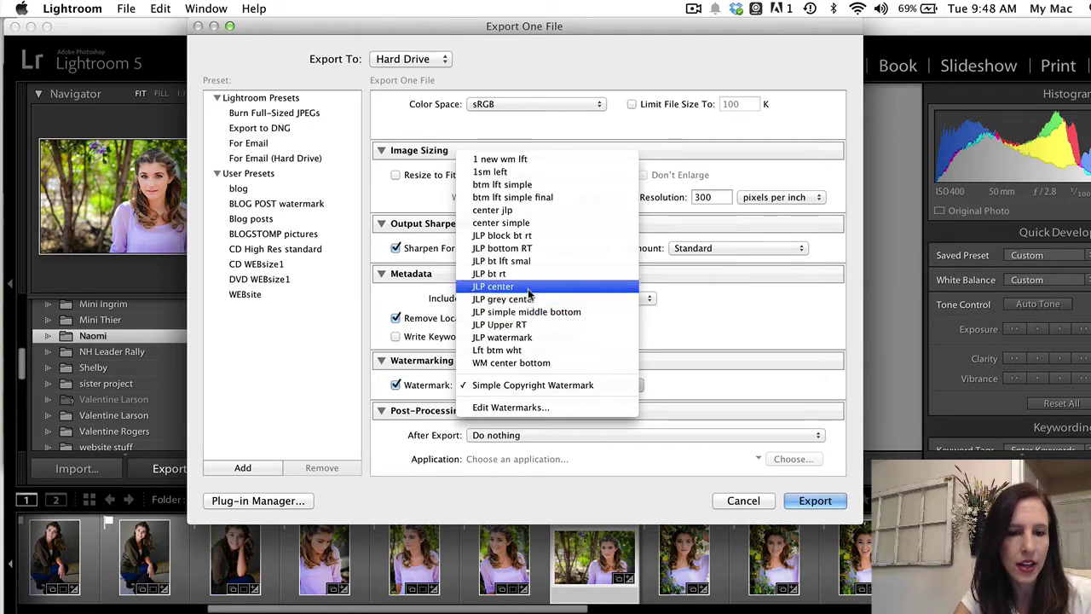
click(525, 350)
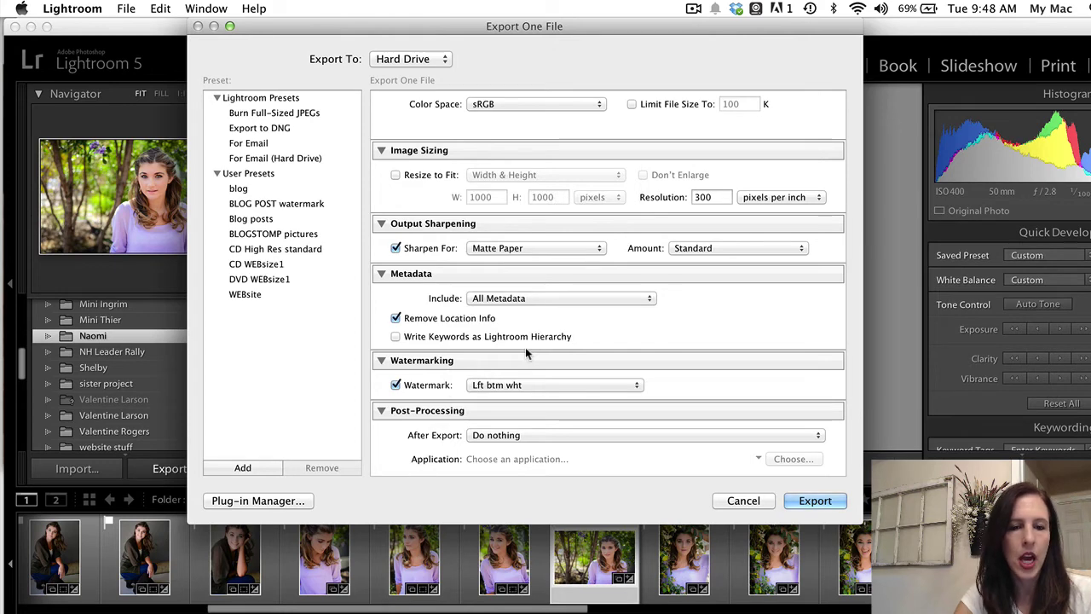
Turn off the subfolder option, export the watermarked portrait to the Desktop, and reposition the exported image's preview window.
scroll(525, 347, up, 3)
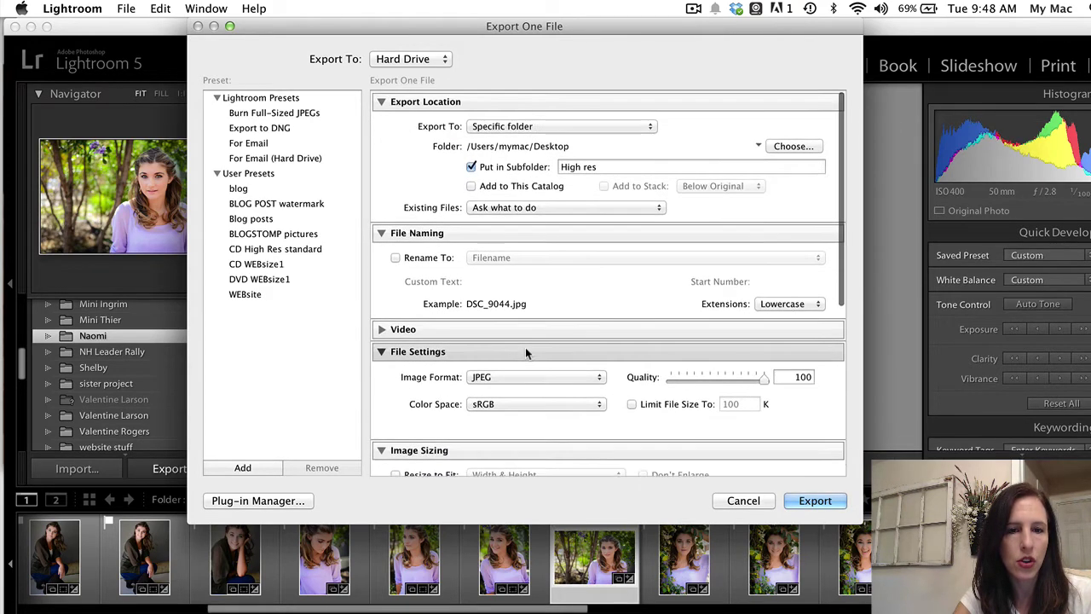
click(471, 166)
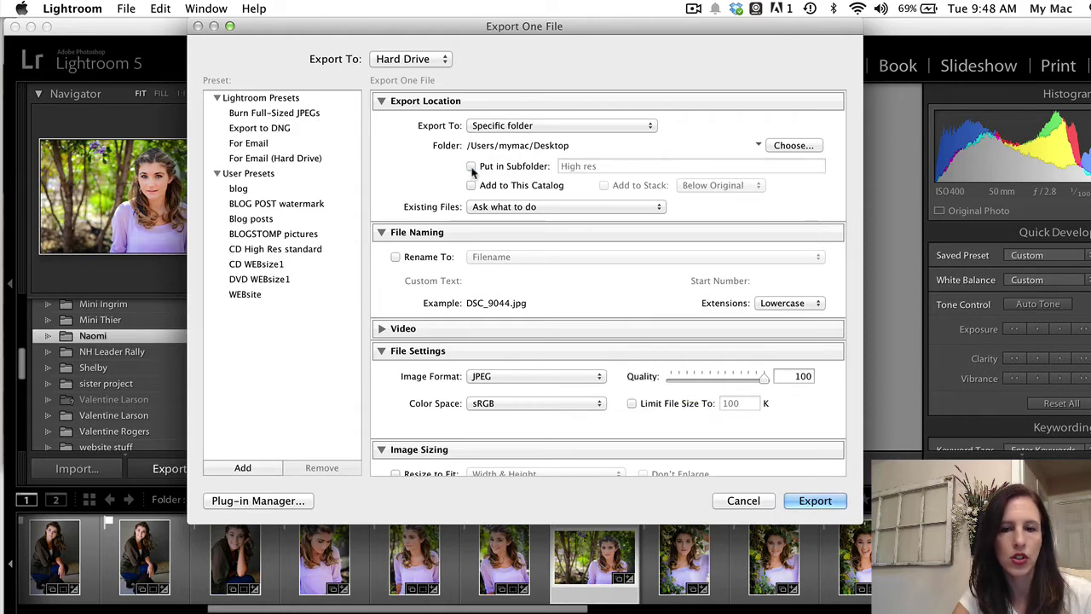
click(806, 501)
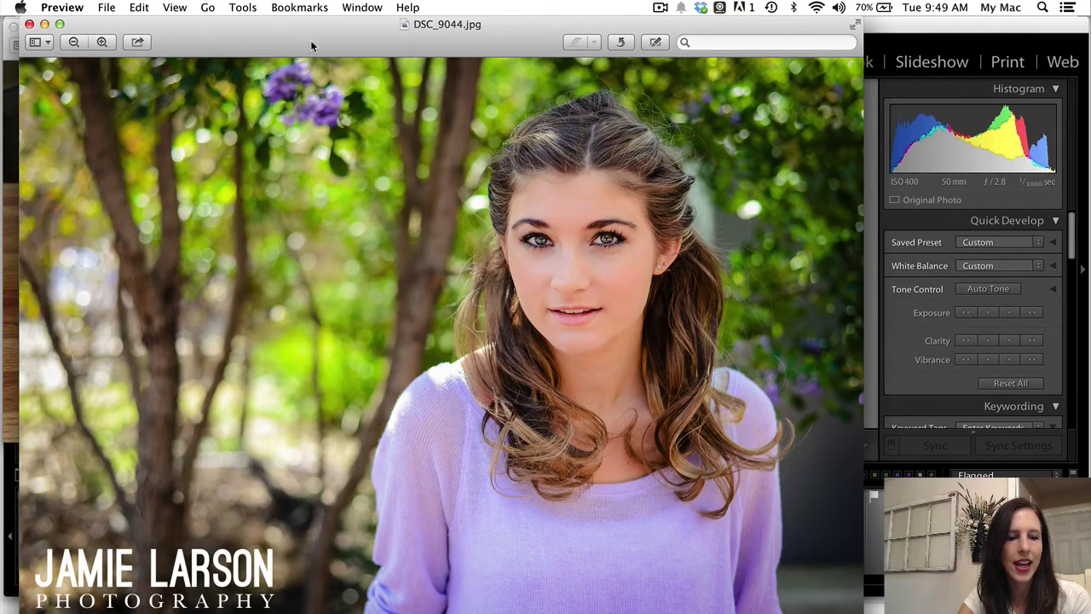
drag(310, 40, 412, 23)
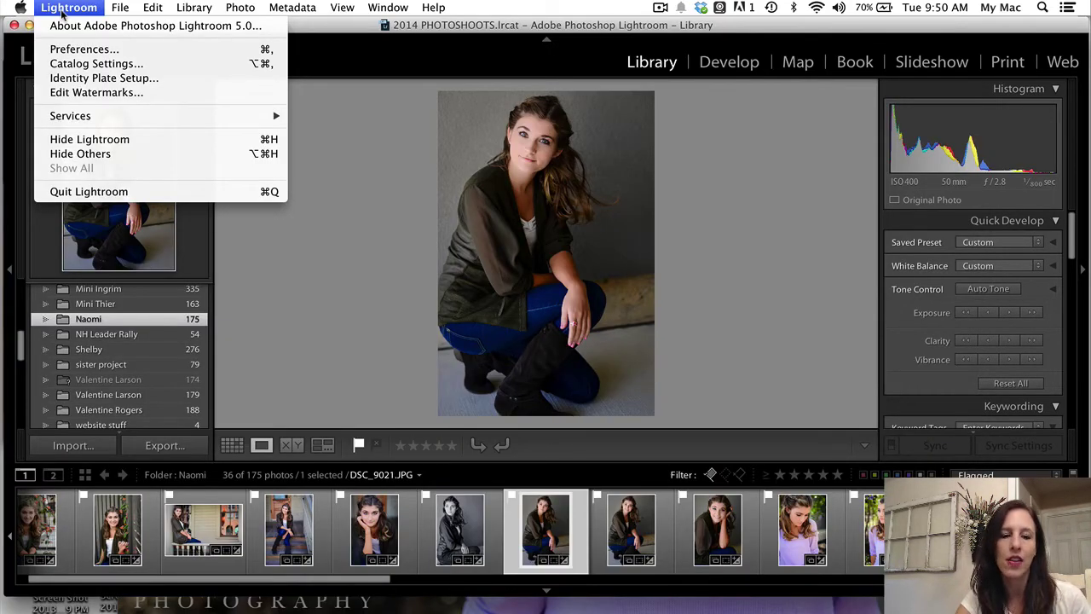
Select the close-up portrait of the woman resting her head on her hand, open its export settings and review them through to the watermarking options.
click(379, 530)
click(381, 534)
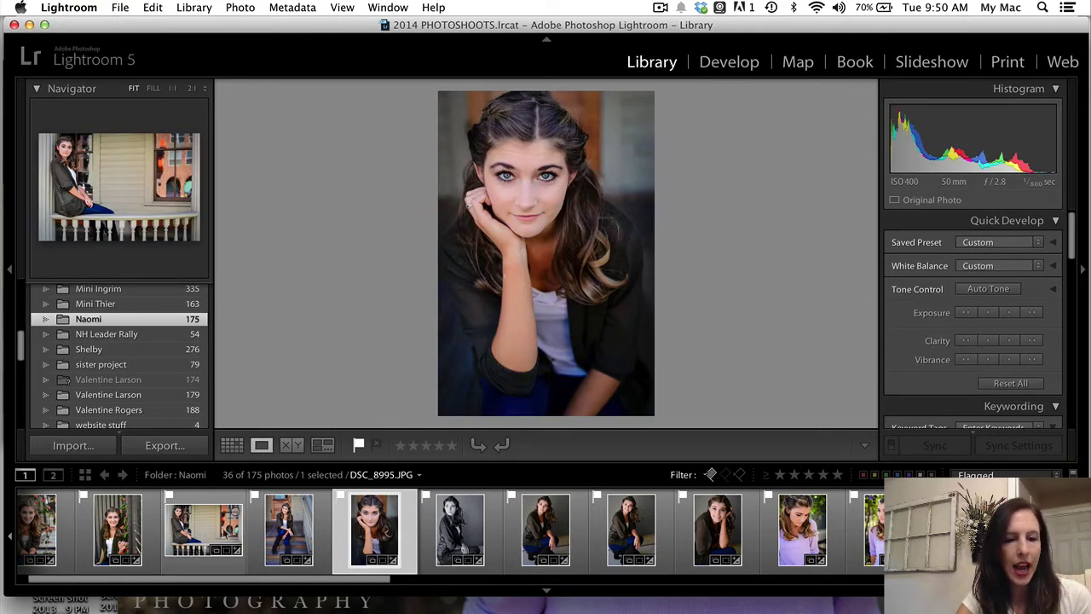
click(165, 445)
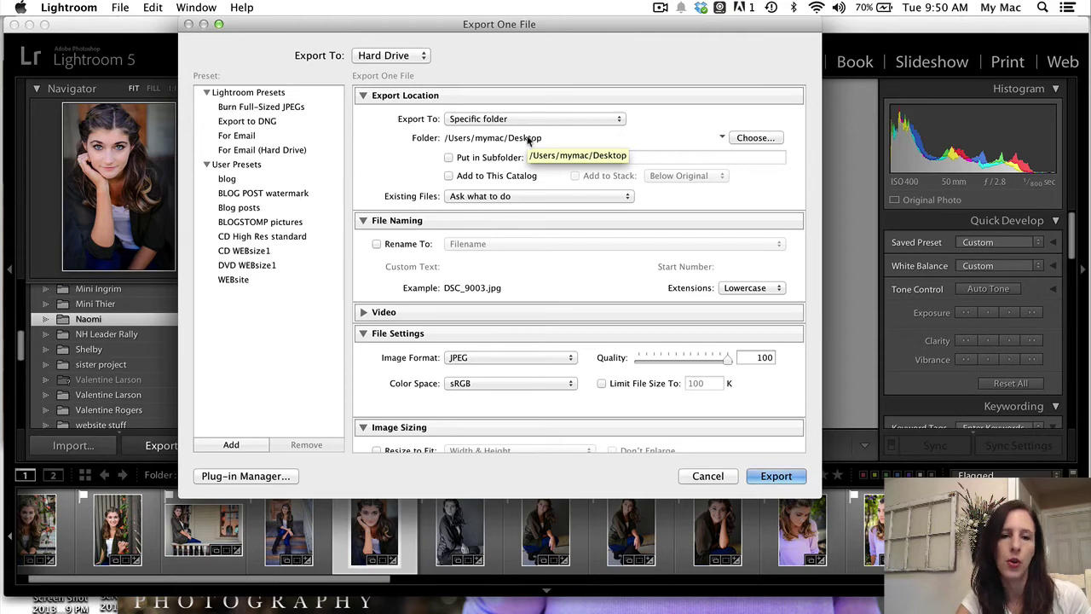
scroll(523, 317, down, 5)
scroll(523, 320, down, 5)
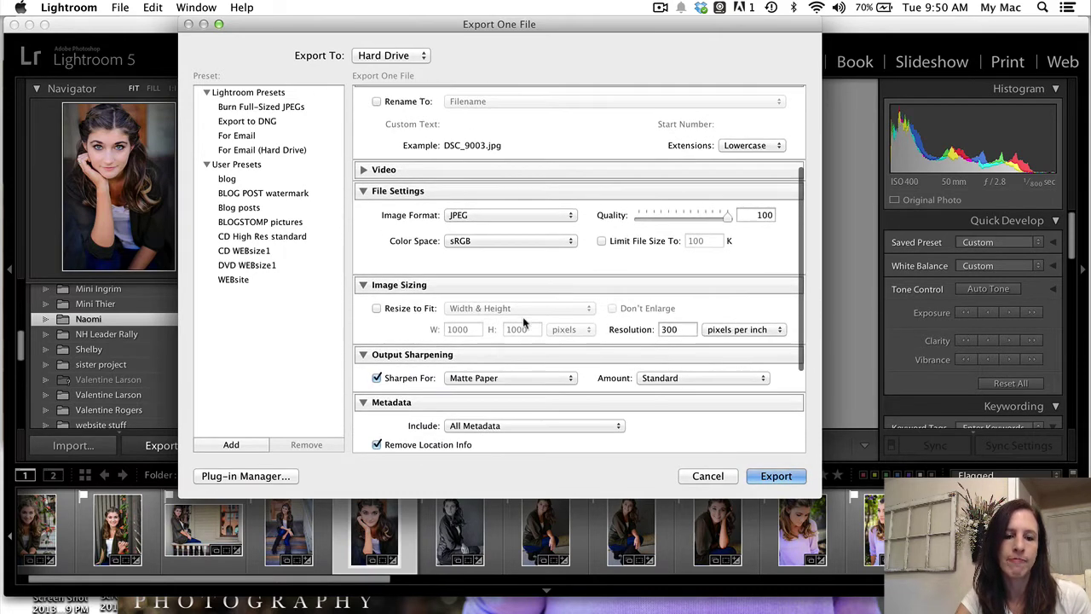
scroll(524, 317, up, 5)
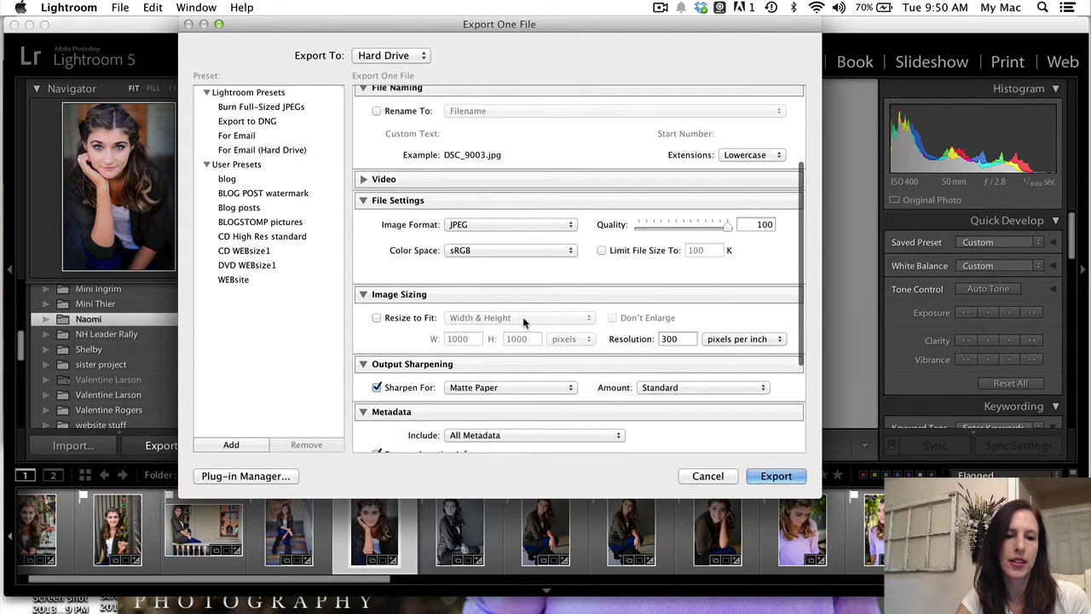
scroll(523, 317, down, 6)
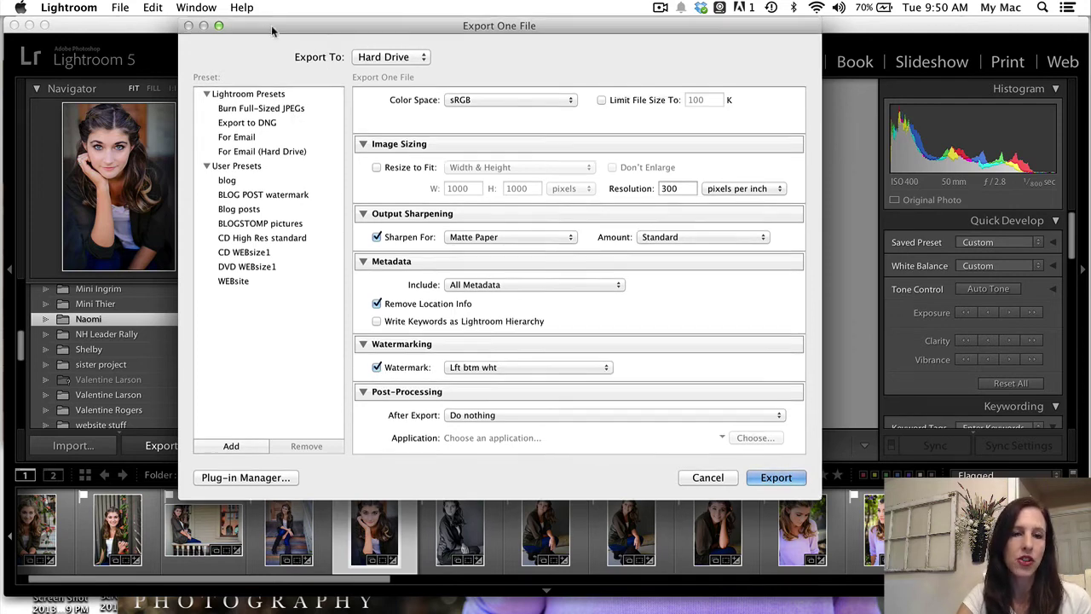
Move the export dialog aside to check the portrait, bring it back, choose the "Lft btm wht" watermark and export the photo.
drag(271, 26, 738, 84)
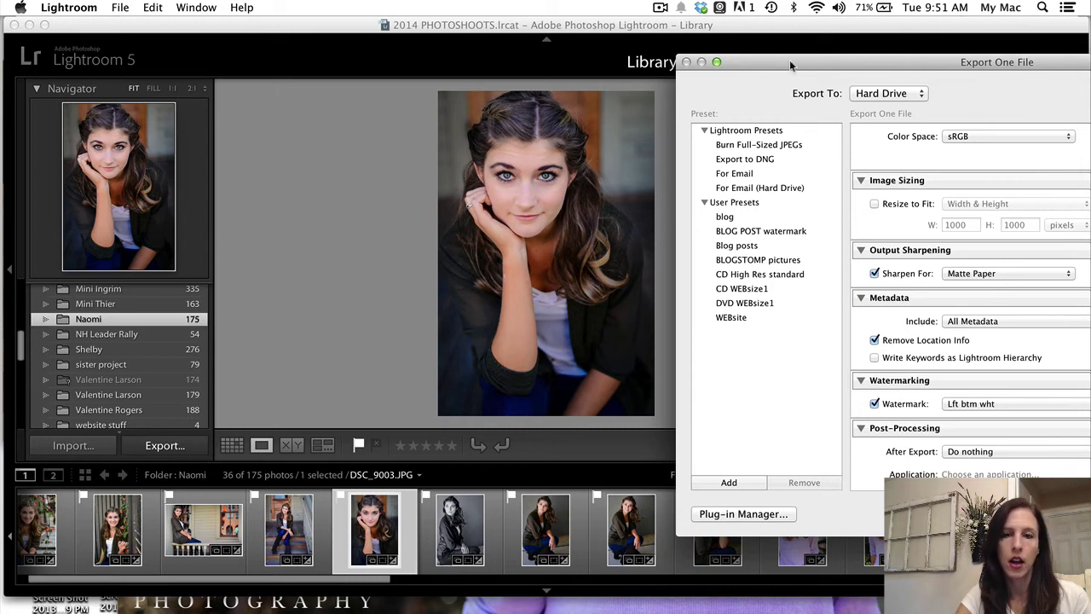
drag(769, 61, 328, 23)
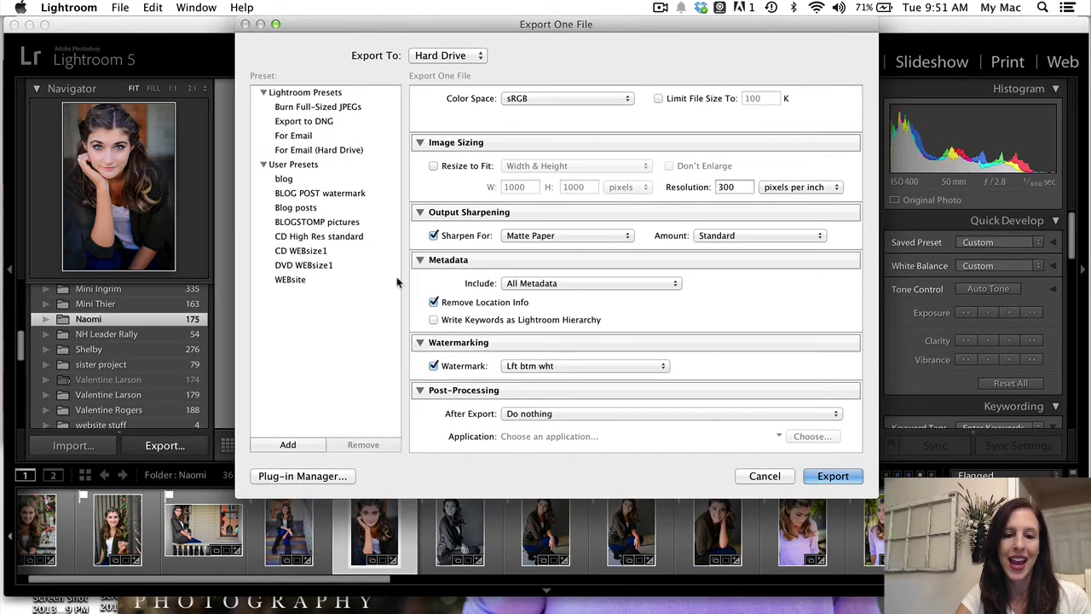
click(524, 365)
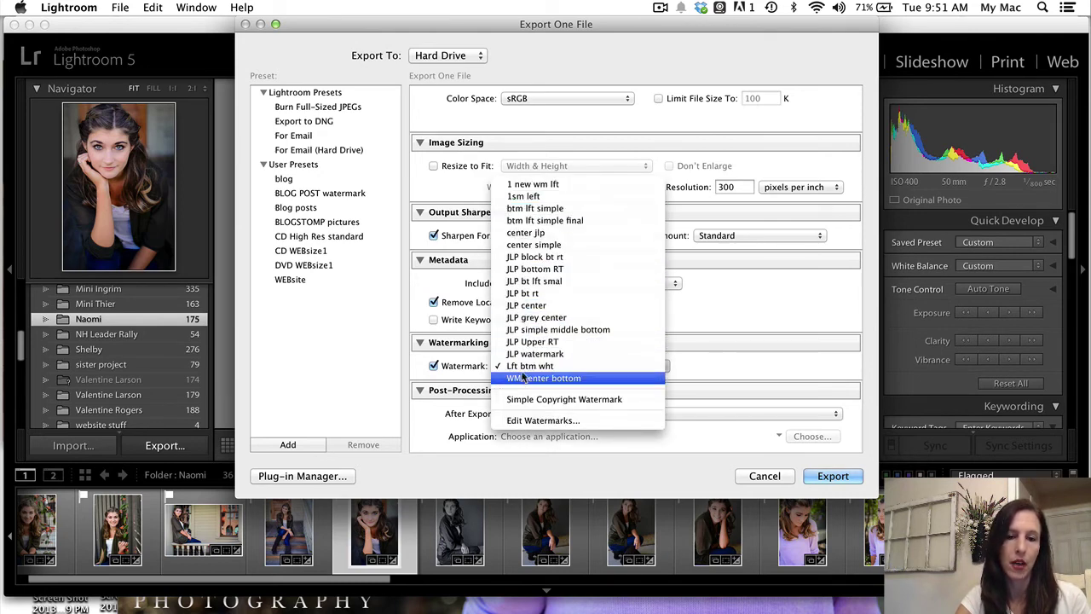
click(523, 367)
click(833, 476)
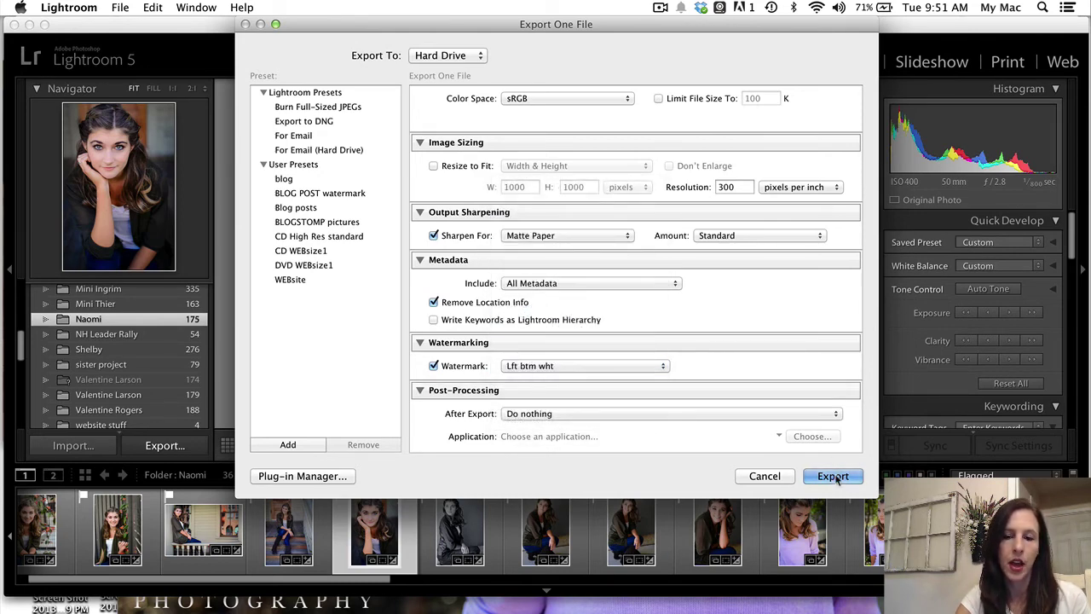